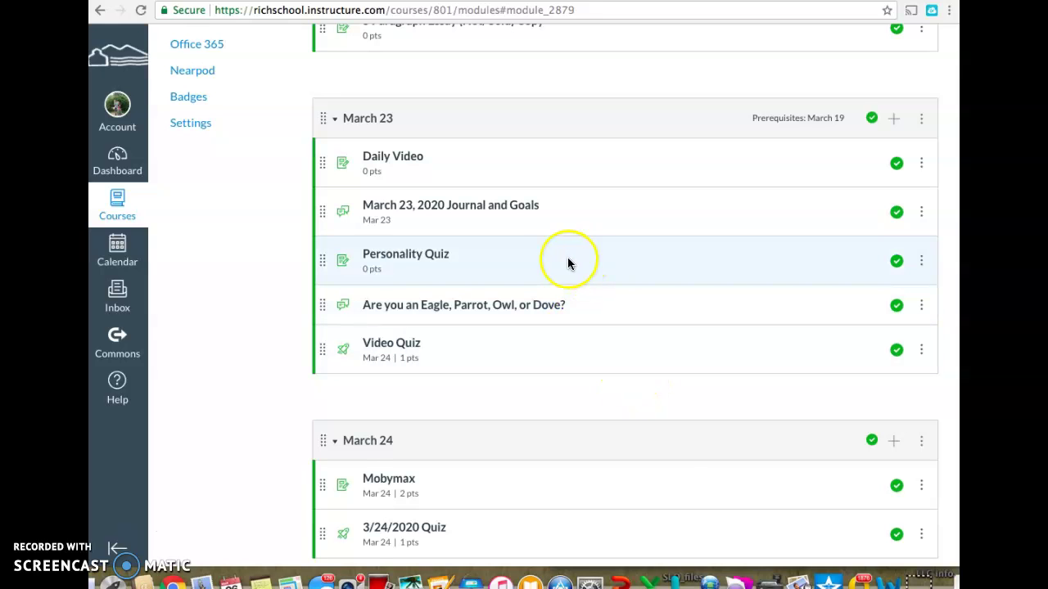
From the Modules page, open the 'March 23, 2020 Journal and Goals' discussion under the March 23 module
left_click(471, 212)
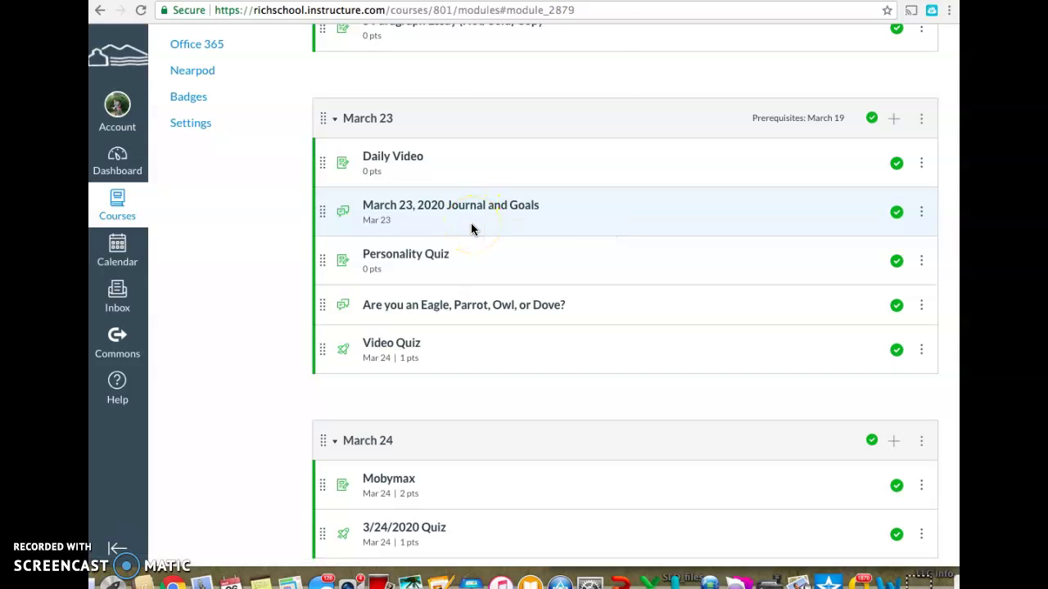
left_click(463, 218)
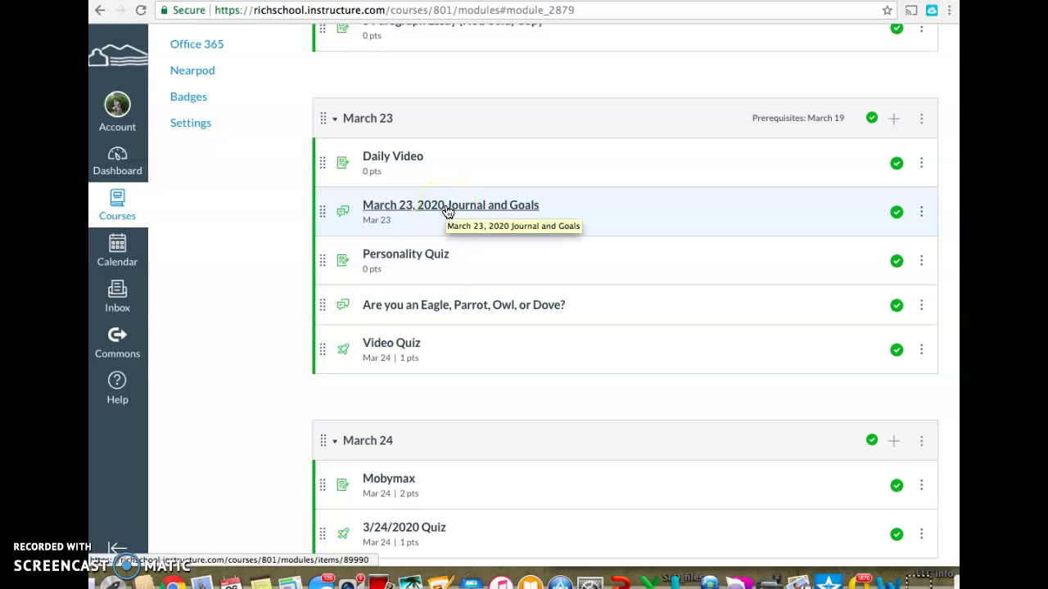
left_click(448, 212)
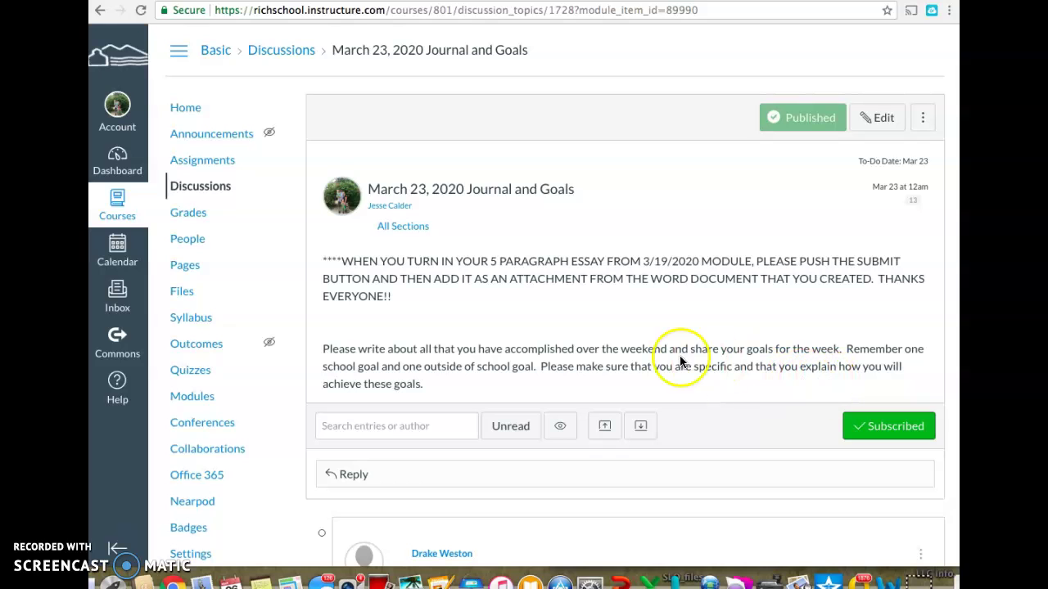
Scroll past the weekend-and-goals prompt to the first student reply
scroll(488, 363, "down", 1)
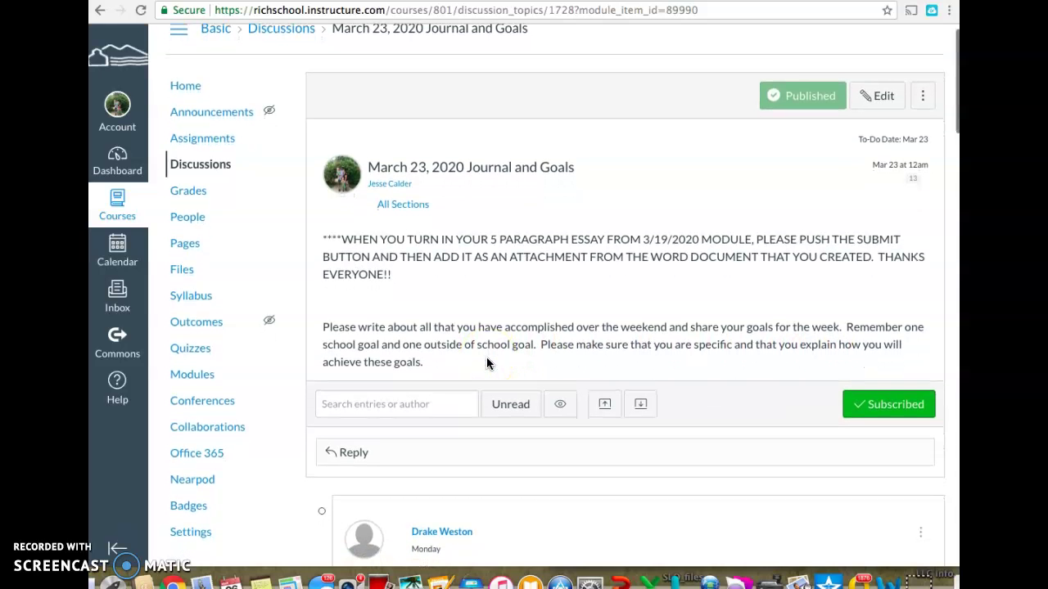
Start a reply reading 'During the weekend I cleaned up my yard and I cooked dinner for my family.'
left_click(353, 452)
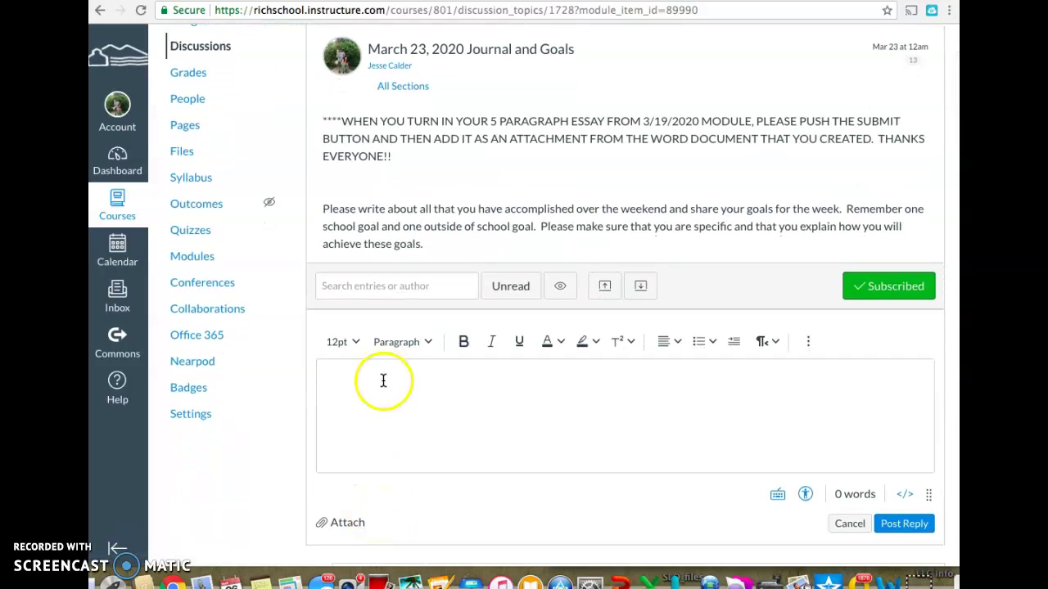
left_click(384, 383)
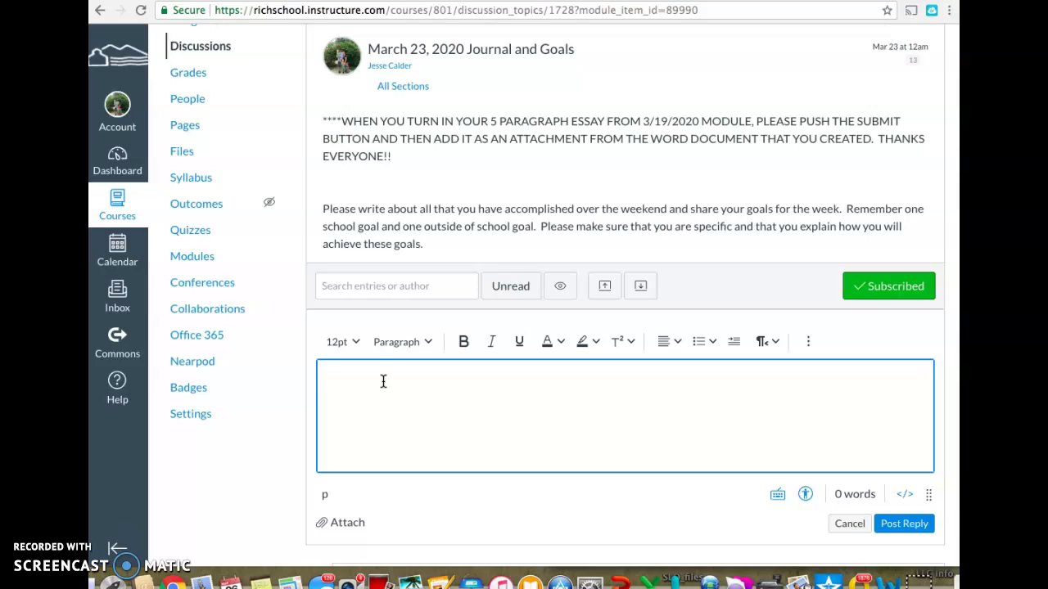
type("During the wee")
type("kend I")
type(" cleaned ")
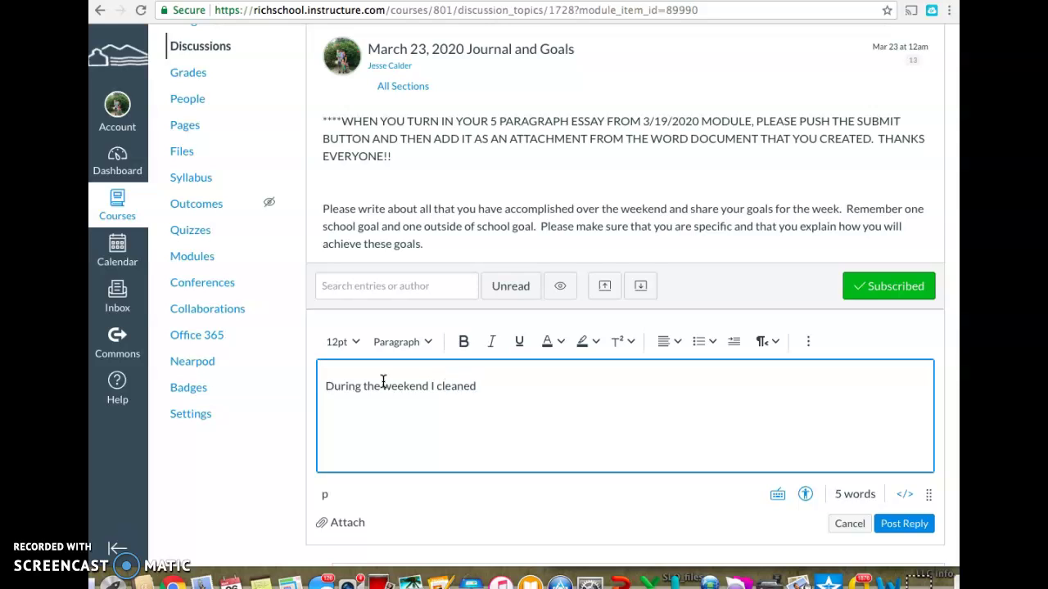
type("up my yard")
type(" and")
type(" I cooked d")
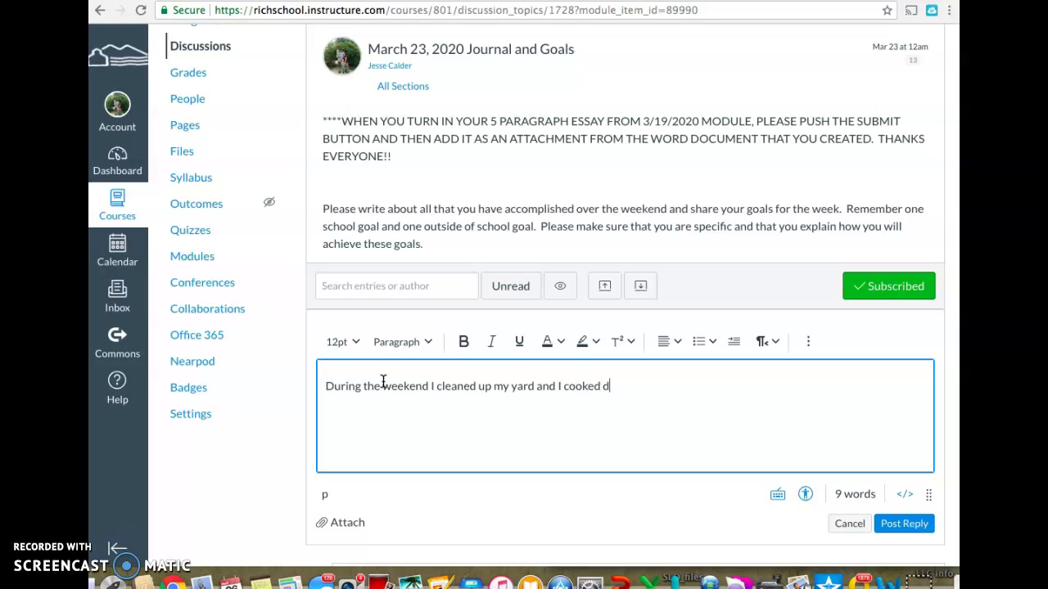
type("inner for my fa")
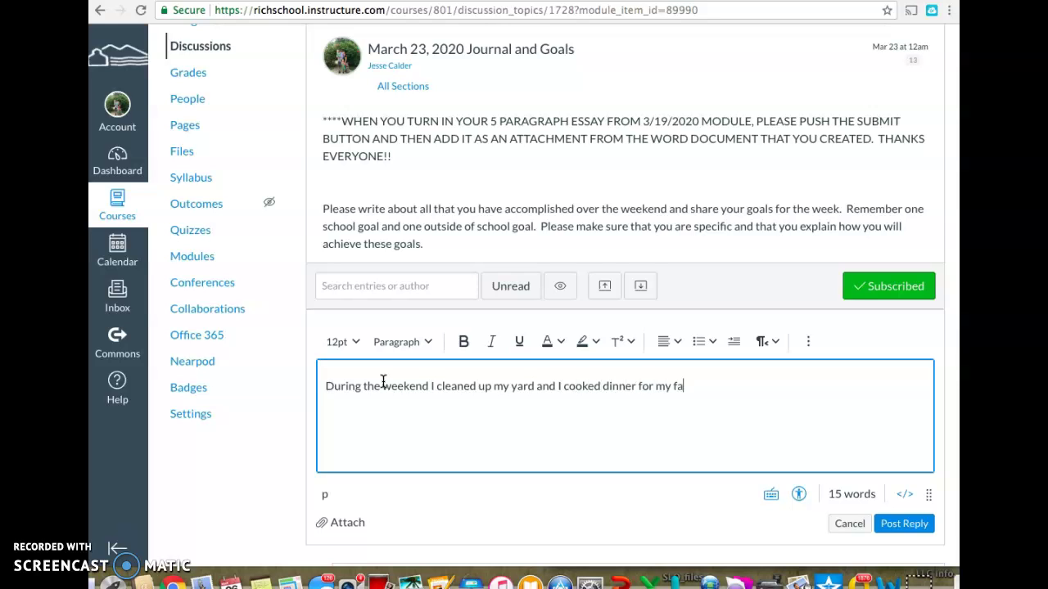
type("mily.")
scroll(424, 435, "down", 2)
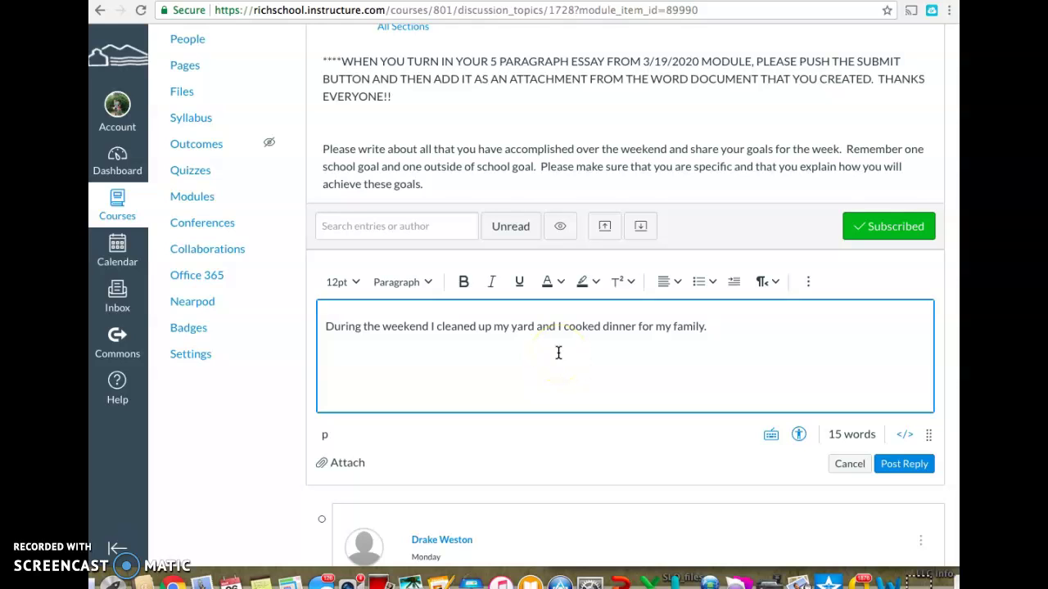
Add a new line 'One goal for school and one goal for outside of school.' to the reply
key("Return")
type("One goa")
type("l for ")
type("school a")
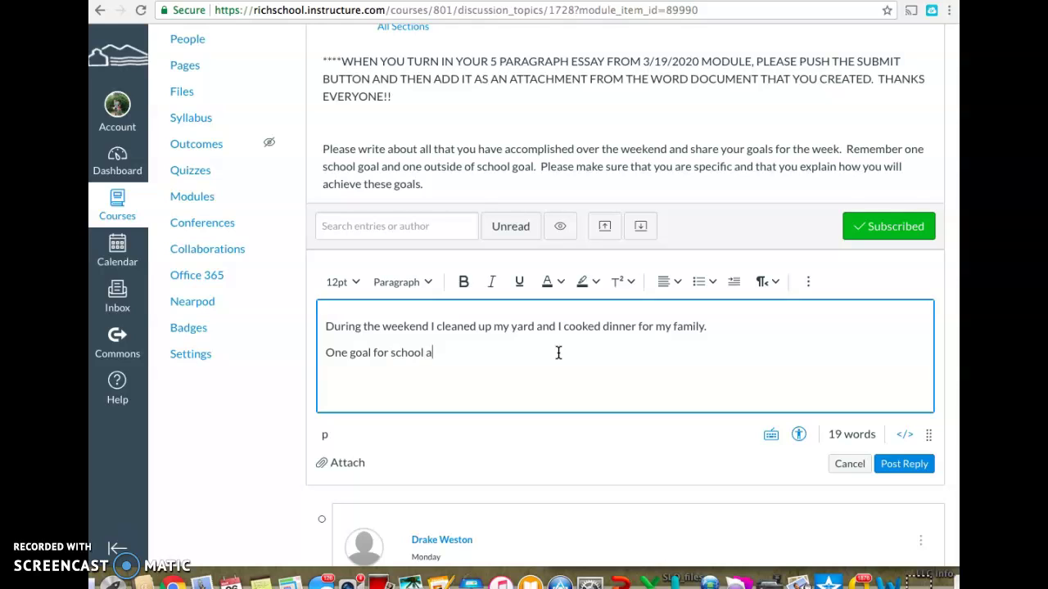
type("nd")
key("BackSpace")
key("BackSpace")
type("and one ")
type("goal for ")
type("outside of sc")
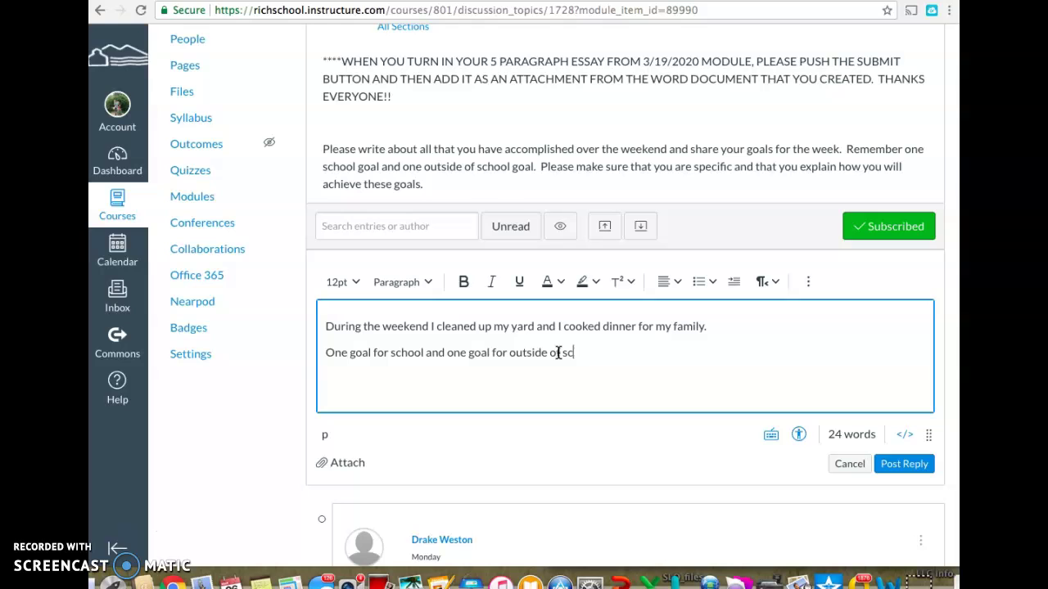
type("hool.")
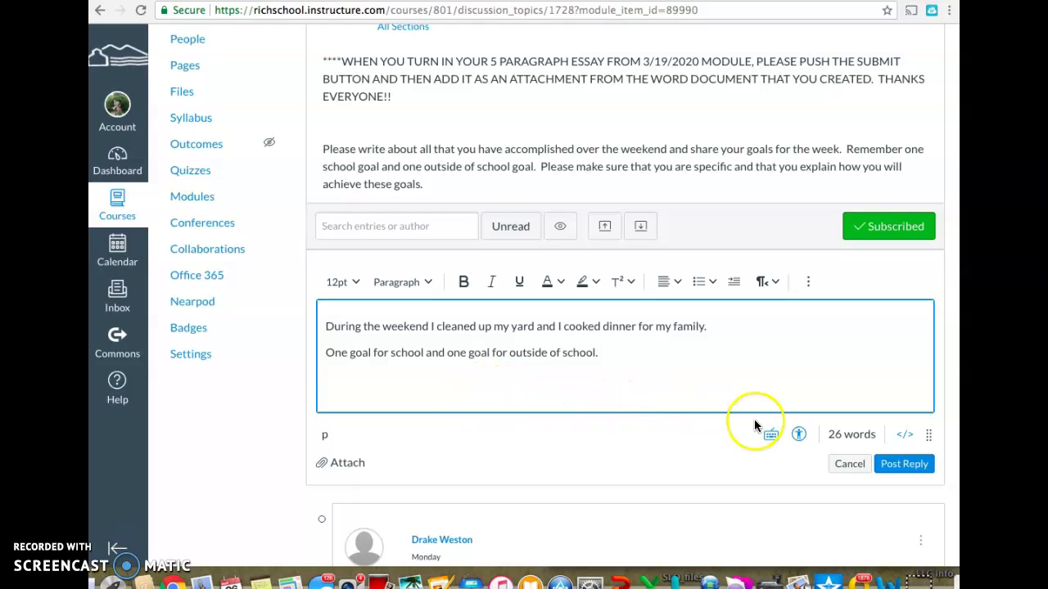
scroll(731, 461, "down", 1)
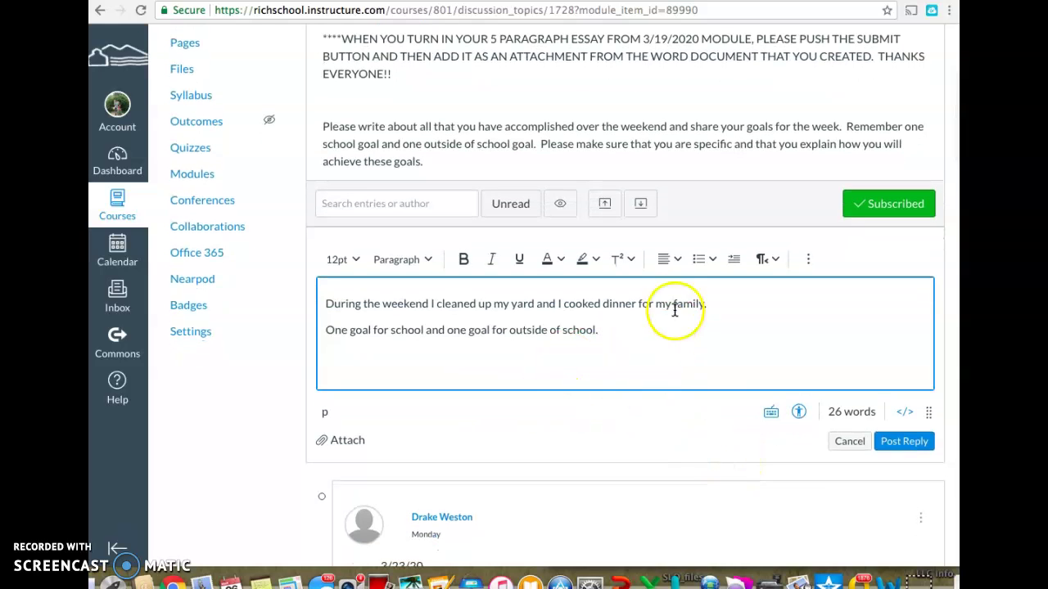
Post the two-line reply so it appears at the bottom of the thread
left_click(906, 447)
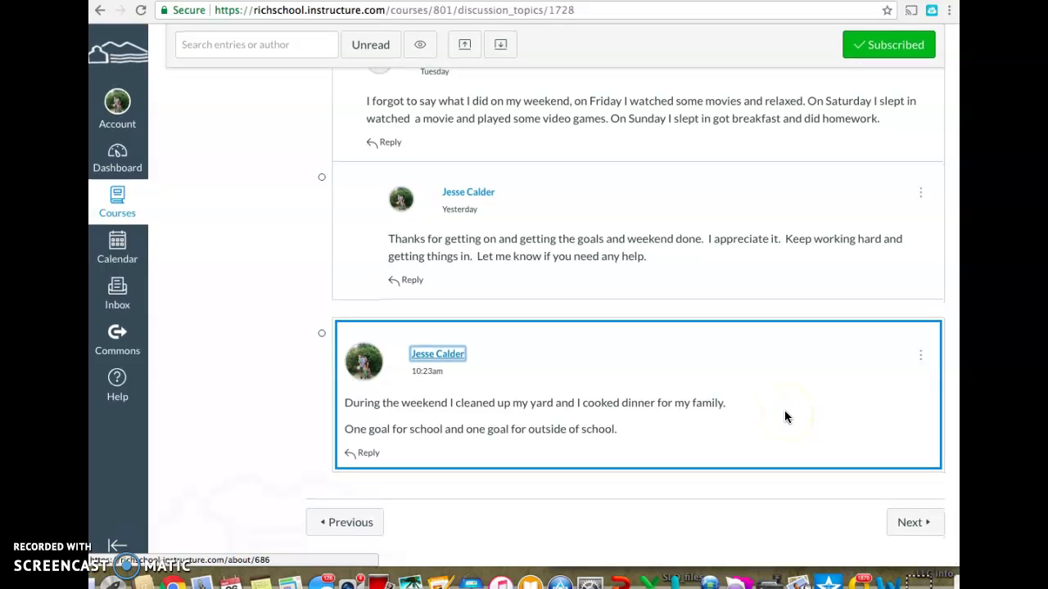
left_click(928, 371)
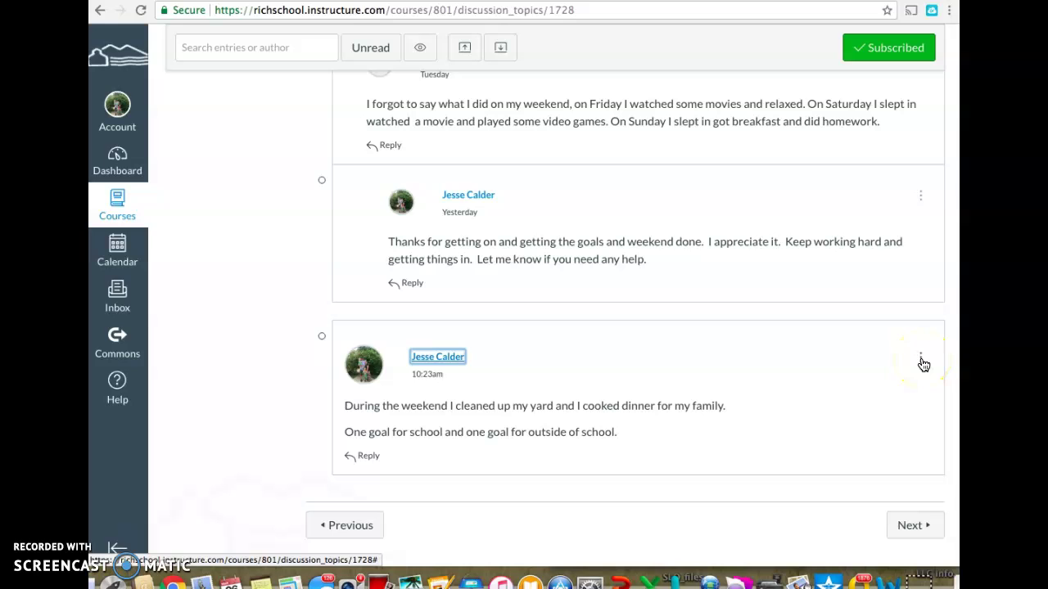
Delete the posted reply through its three-dot menu, confirming with OK
left_click(922, 362)
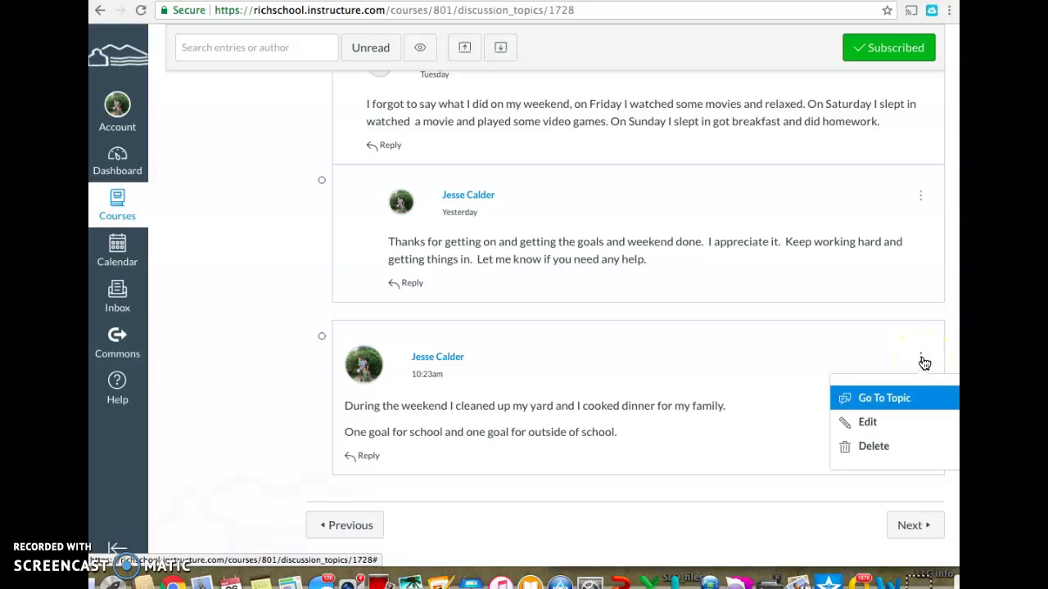
left_click(883, 447)
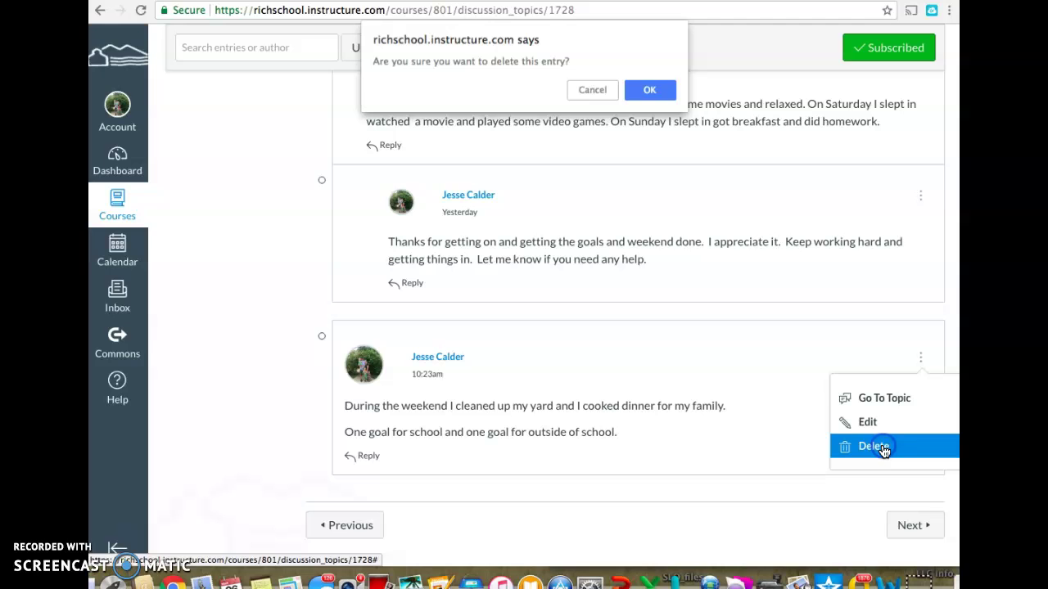
left_click(651, 92)
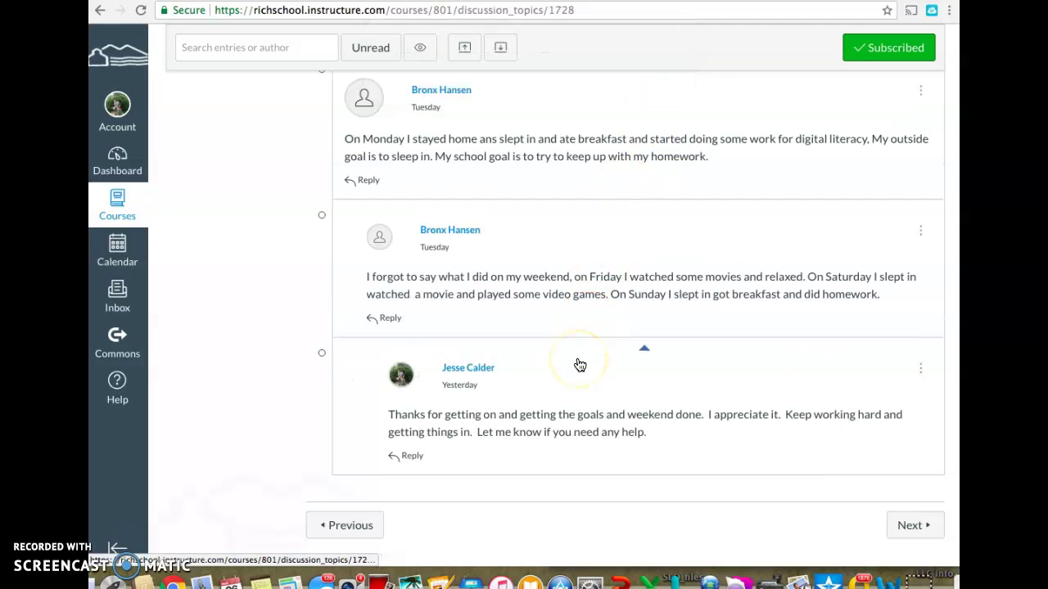
left_click(591, 407)
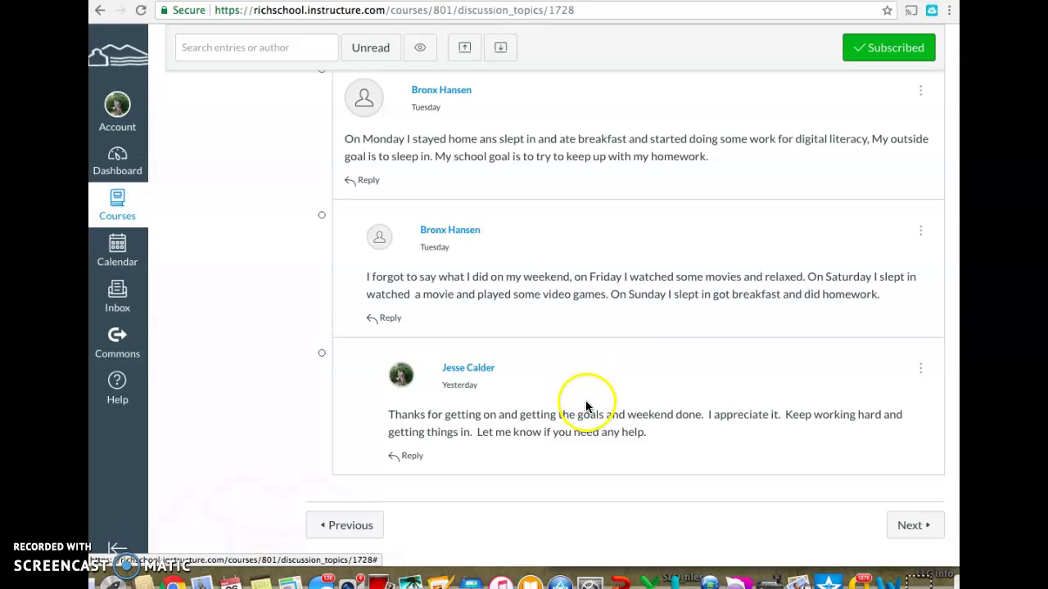
scroll(590, 407, "up", 5)
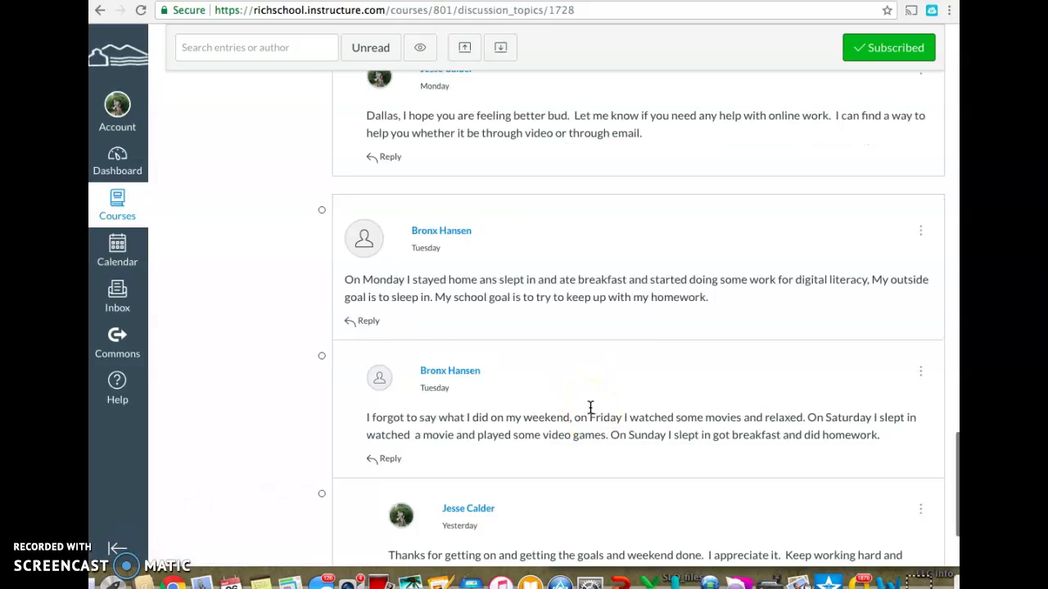
scroll(590, 406, "up", 10)
scroll(590, 407, "up", 10)
scroll(590, 407, "up", 3)
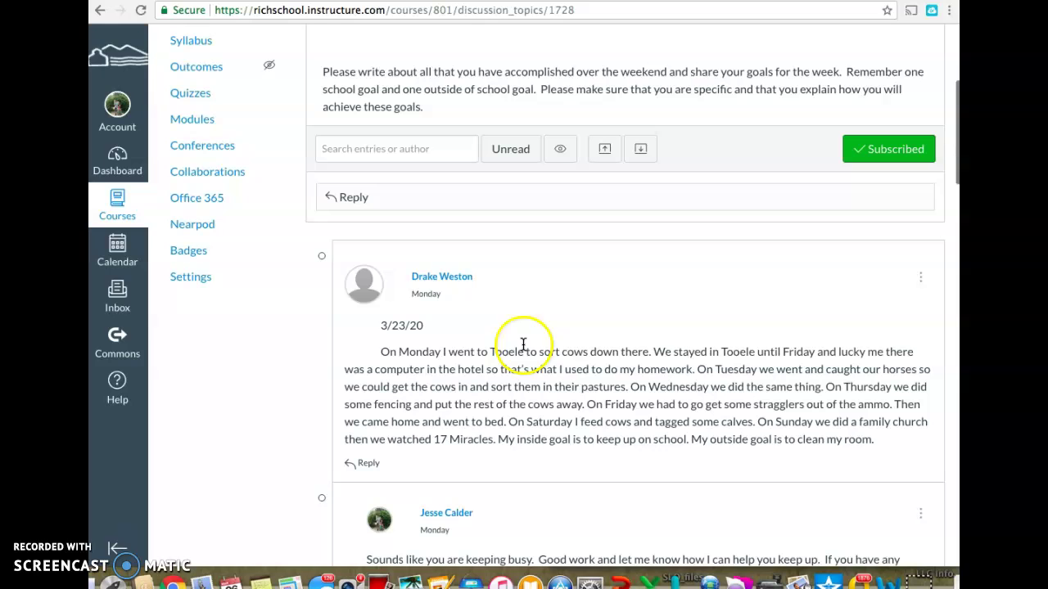
scroll(551, 377, "down", 2)
scroll(551, 377, "down", 5)
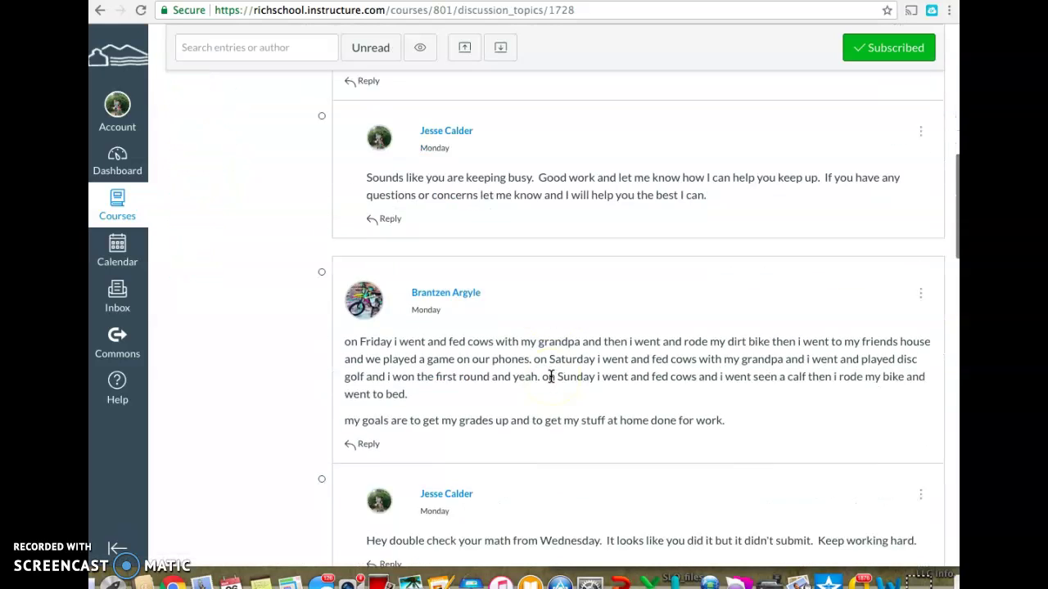
scroll(487, 304, "down", 2)
scroll(455, 385, "down", 10)
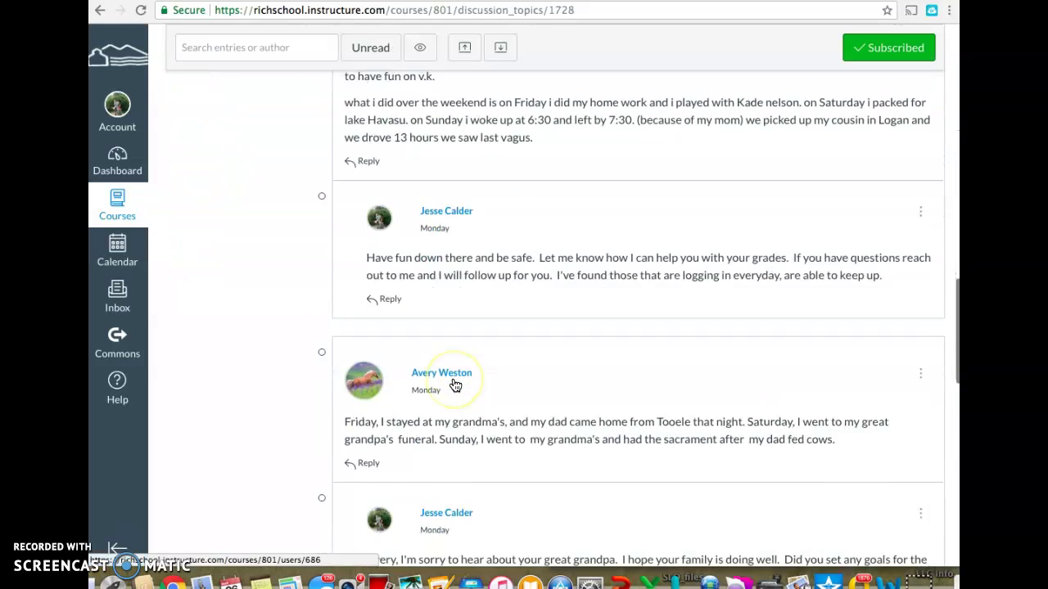
scroll(475, 188, "down", 3)
scroll(533, 309, "down", 5)
scroll(536, 312, "down", 4)
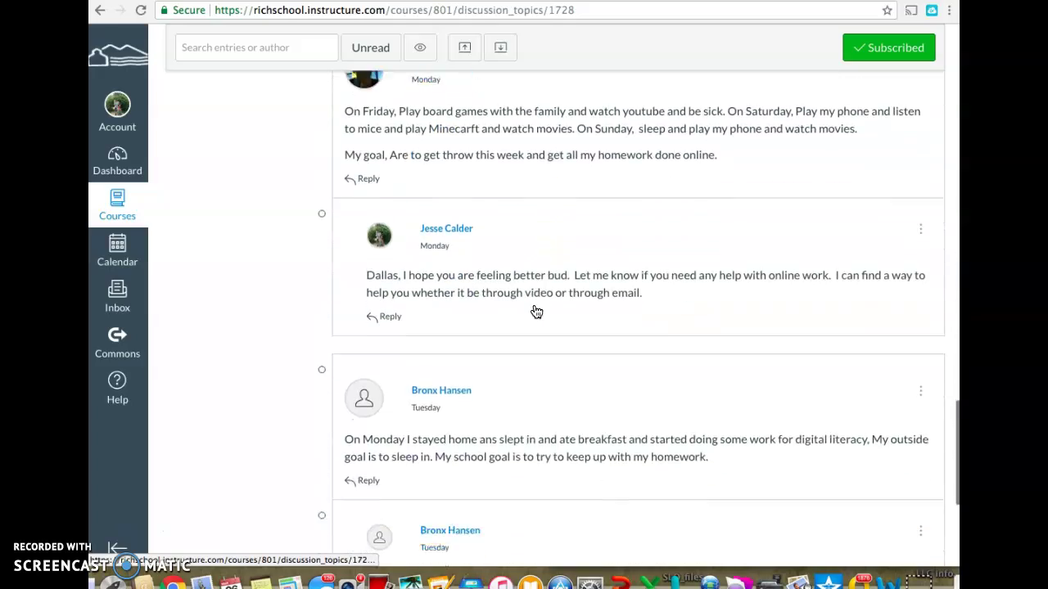
scroll(536, 312, "down", 4)
scroll(536, 312, "down", 2)
scroll(536, 312, "up", 5)
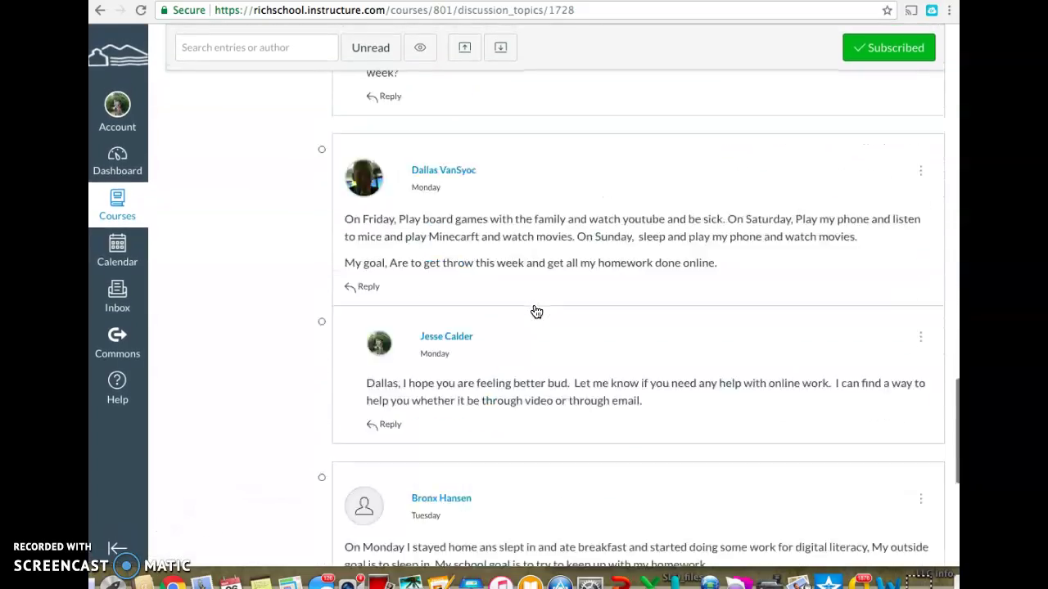
scroll(534, 311, "up", 20)
scroll(534, 311, "up", 2)
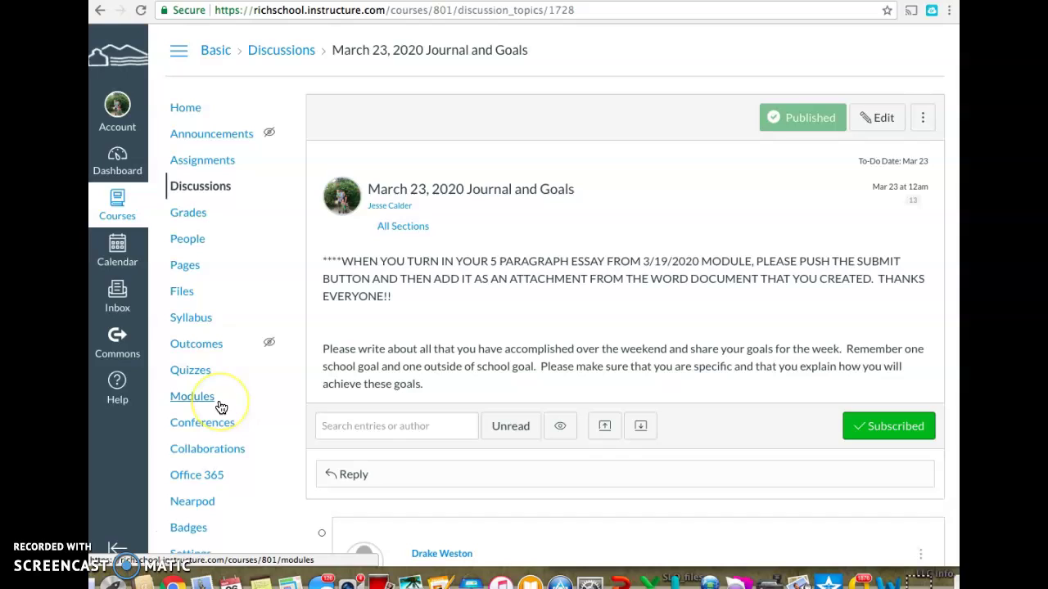